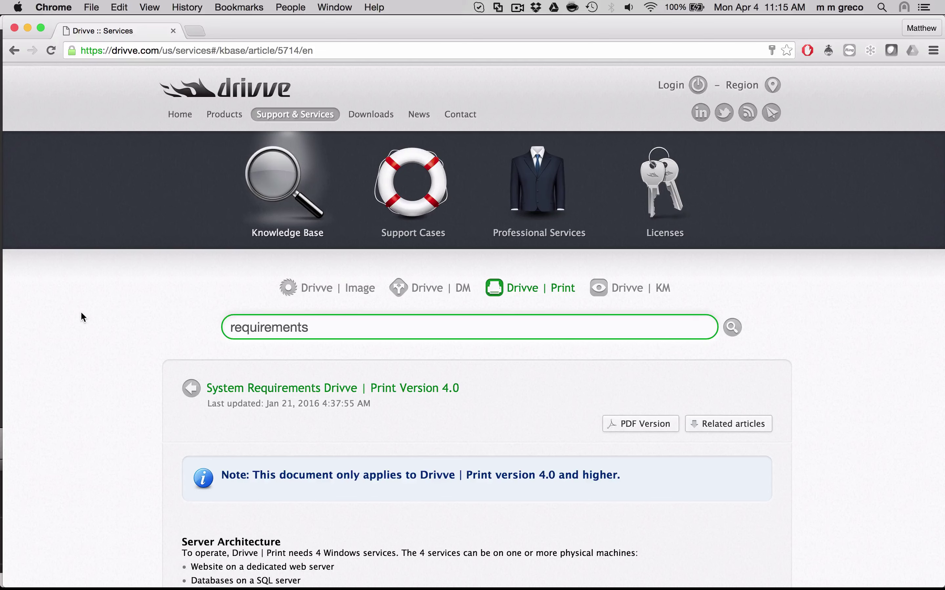
Examine the server architecture, operating system, print server, application server and database server requirements in the Drivve | Print 4.0 article.
scroll(320, 339, "down", 6)
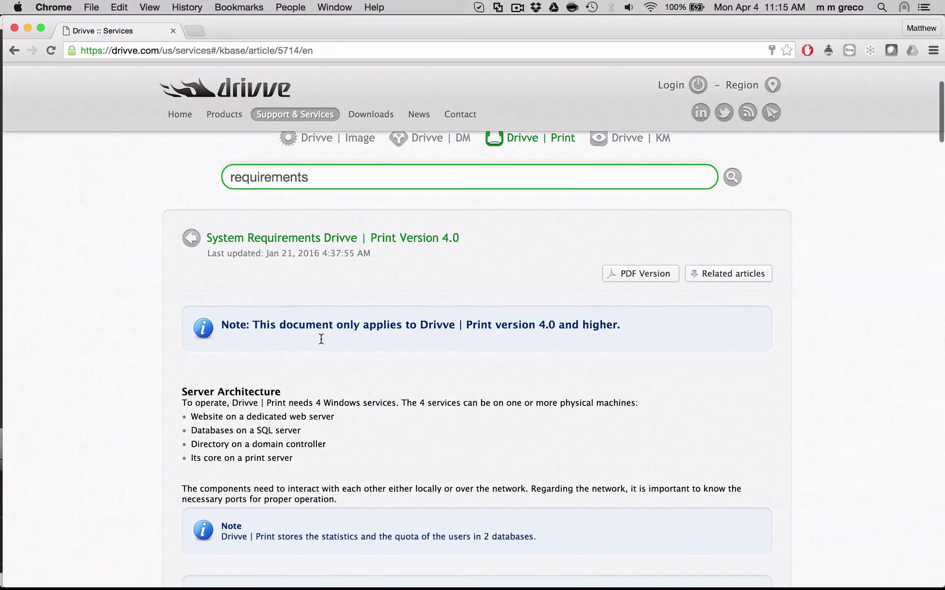
scroll(321, 343, "down", 3)
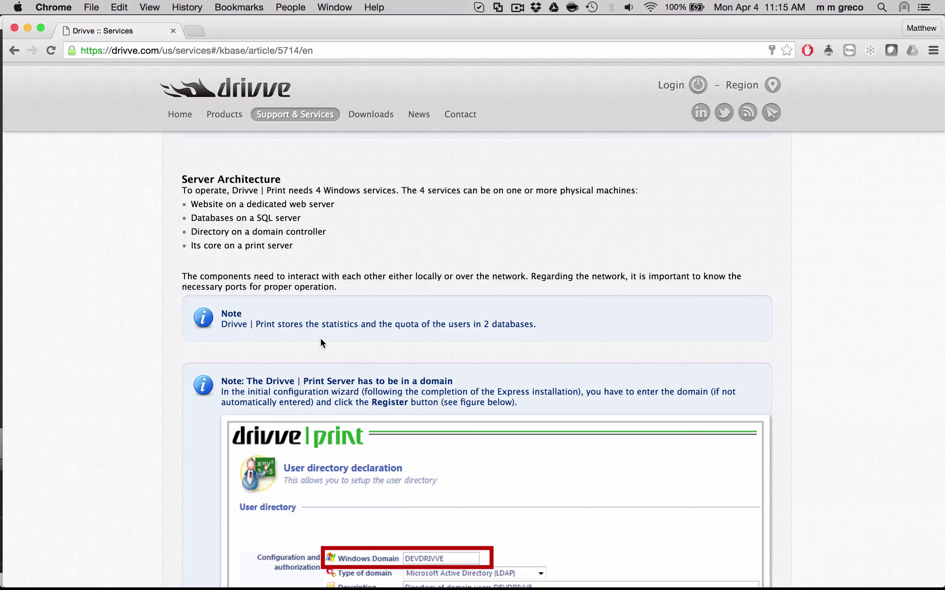
scroll(321, 341, "down", 3)
scroll(131, 349, "down", 11)
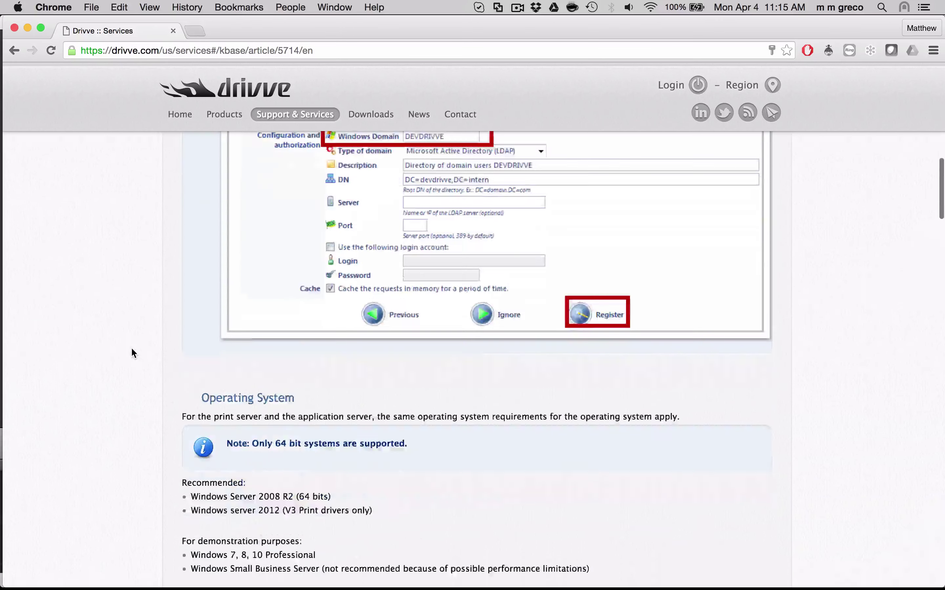
scroll(133, 353, "down", 1)
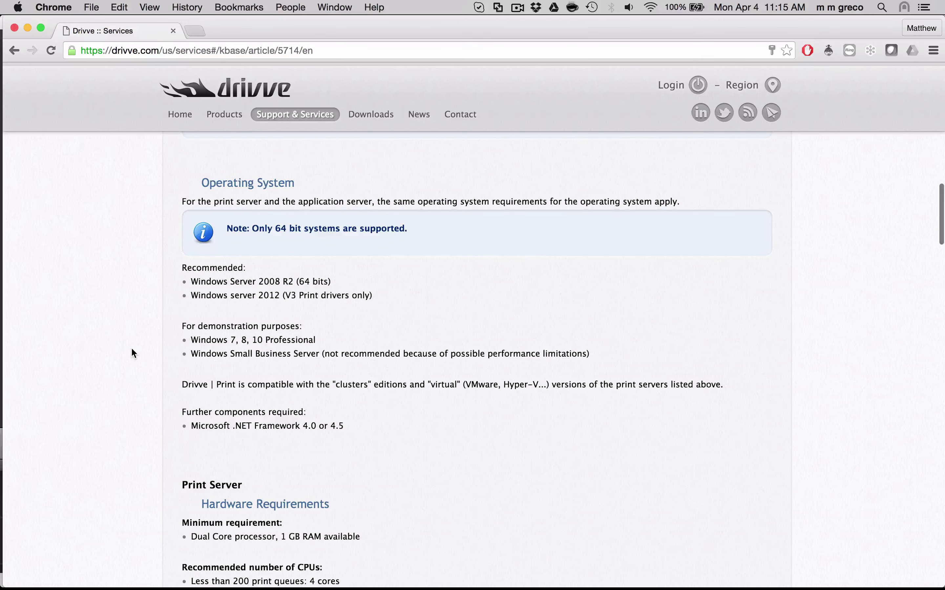
scroll(291, 339, "down", 5)
scroll(291, 338, "down", 12)
scroll(290, 340, "down", 8)
scroll(291, 339, "down", 4)
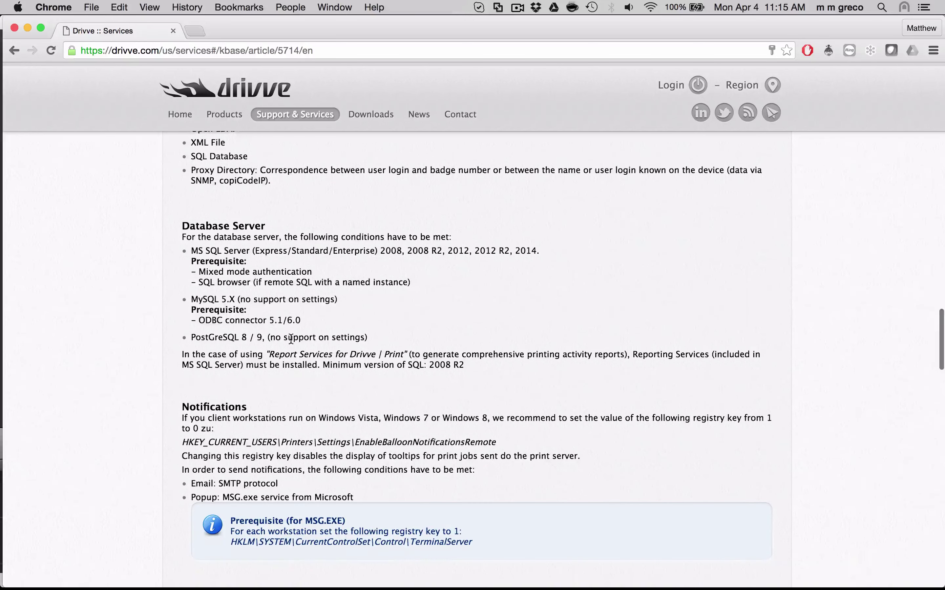
scroll(291, 339, "down", 1)
left_click_drag(279, 189, 463, 340)
left_click(472, 297)
scroll(472, 297, "down", 2)
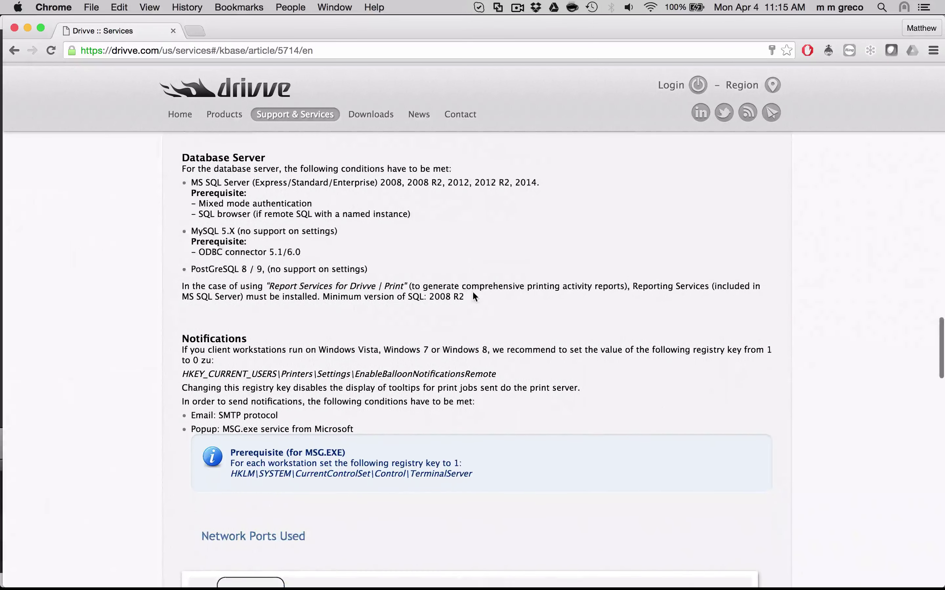
Examine the network ports diagram, port list, capacity planning, device monitoring and client system requirements in the article.
scroll(473, 295, "down", 10)
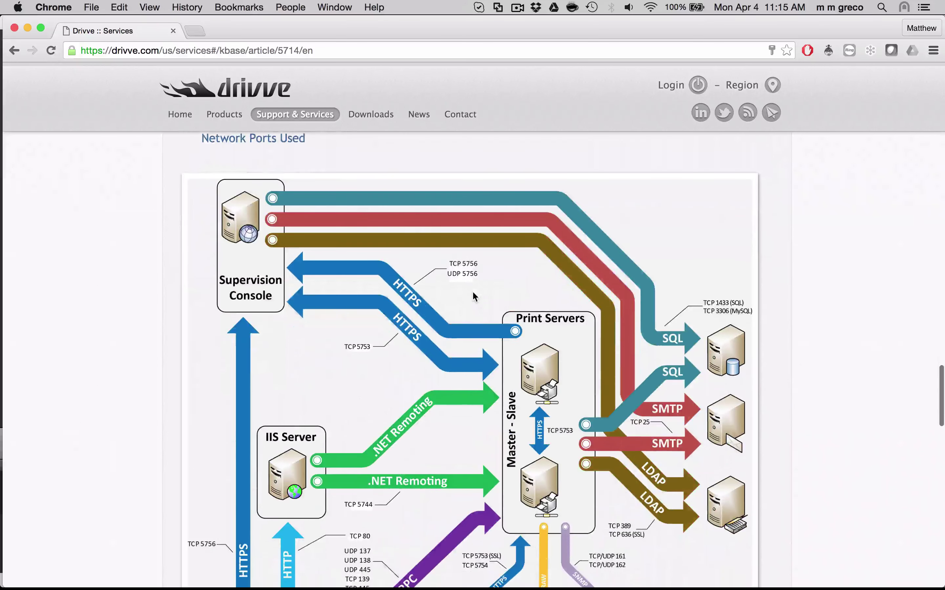
scroll(473, 297, "down", 3)
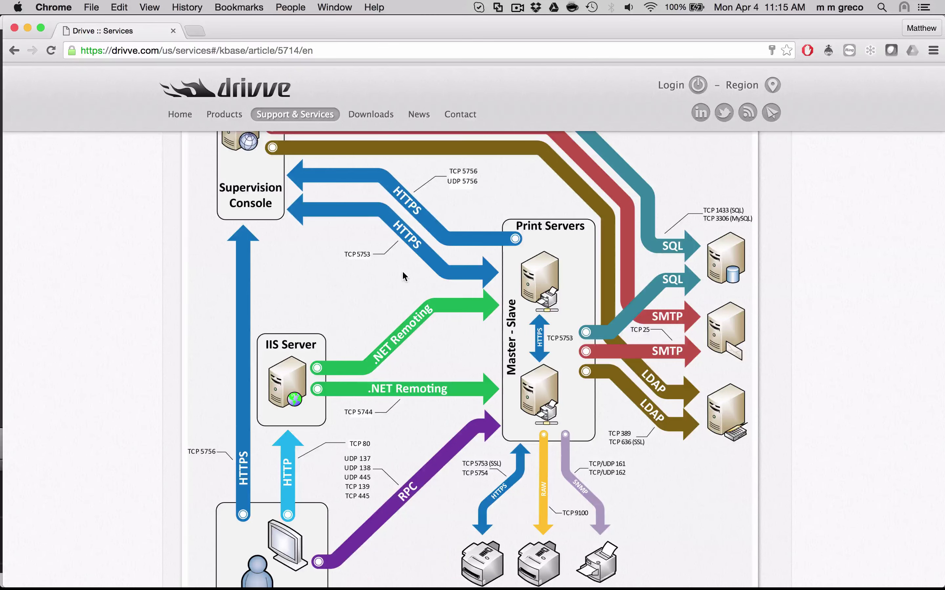
scroll(404, 276, "down", 3)
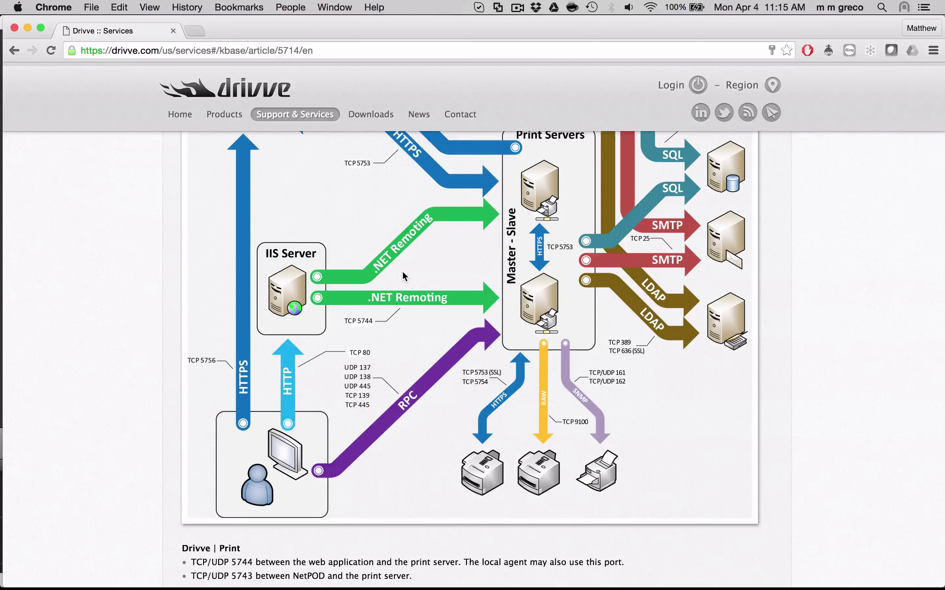
scroll(403, 275, "down", 10)
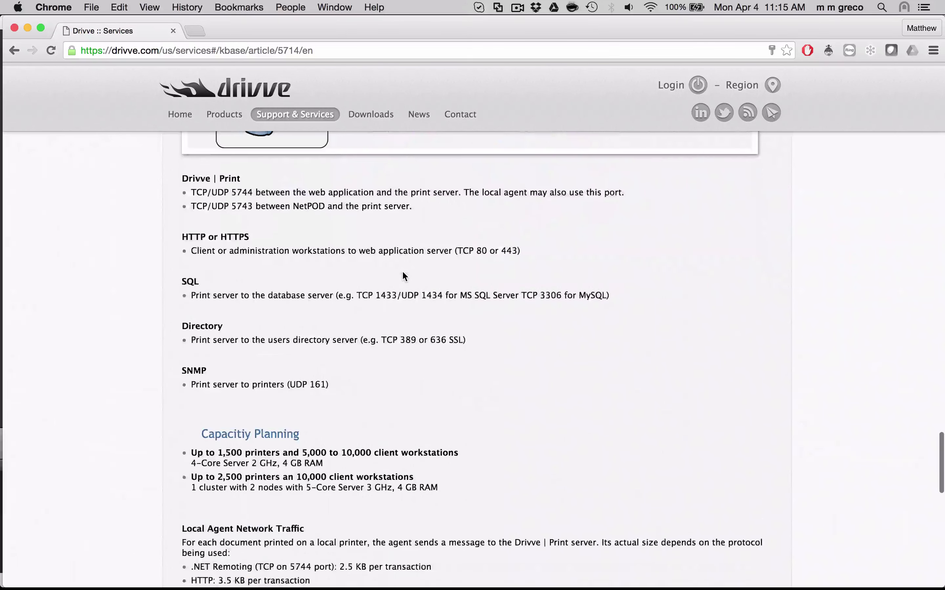
scroll(403, 275, "down", 5)
scroll(403, 274, "down", 1)
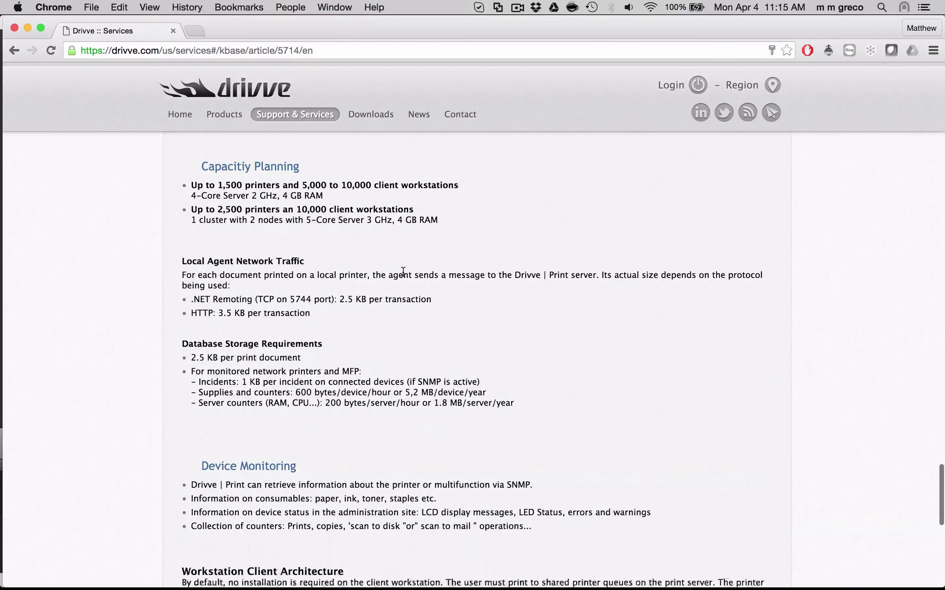
scroll(339, 235, "down", 4)
scroll(316, 348, "down", 5)
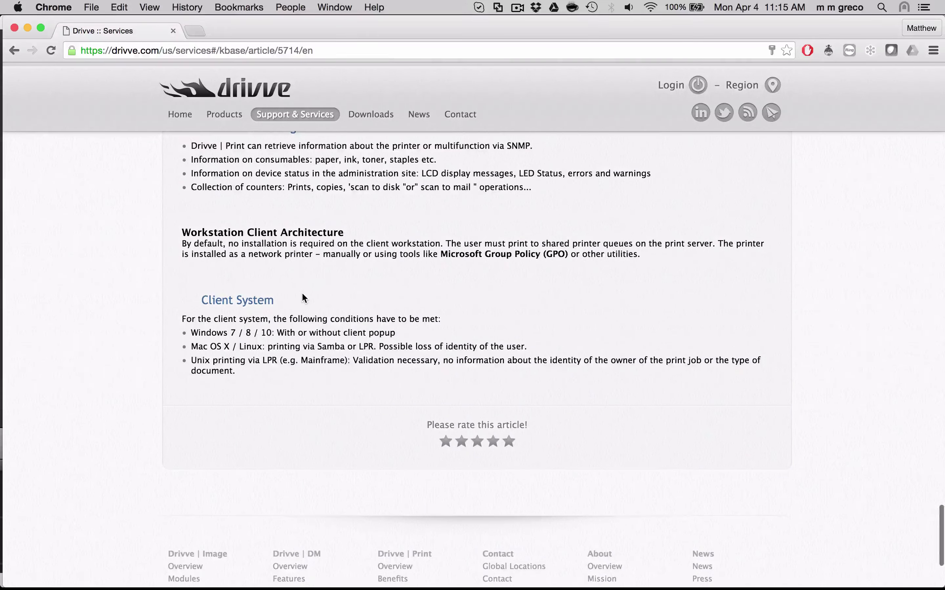
Return to the Print Server hardware requirements in the article and highlight the article's web address.
scroll(304, 298, "up", 20)
scroll(304, 298, "up", 20)
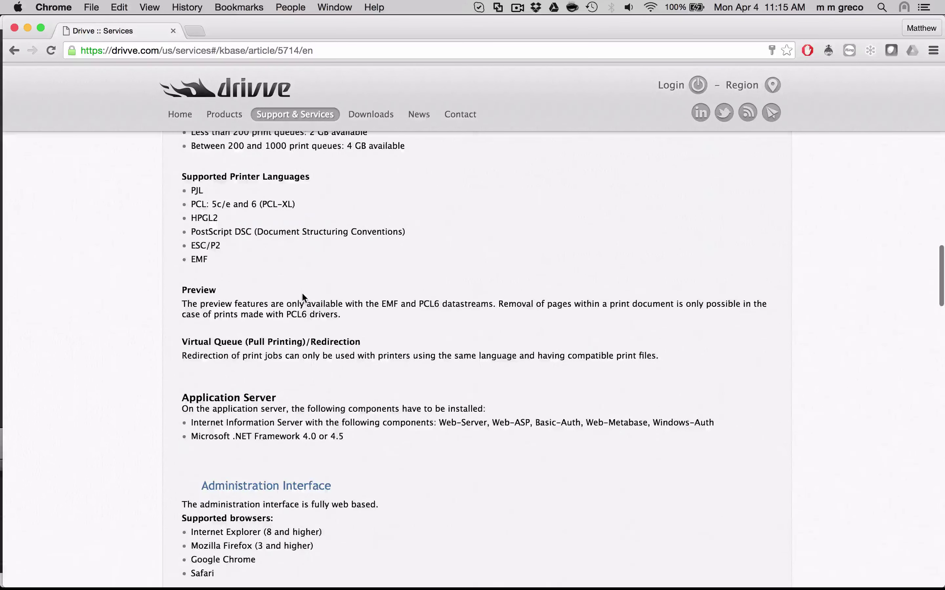
scroll(304, 298, "up", 6)
left_click(299, 55)
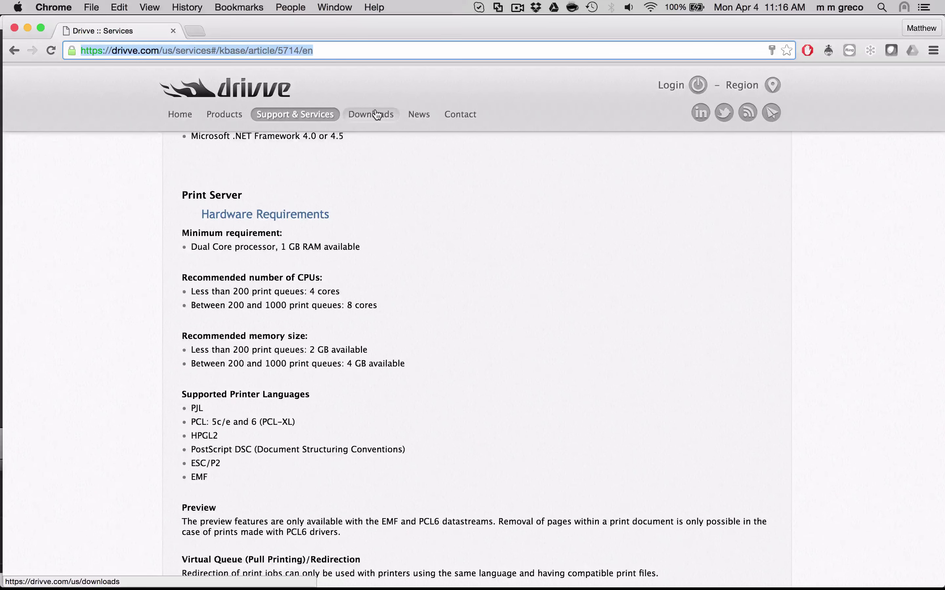
scroll(390, 204, "up", 15)
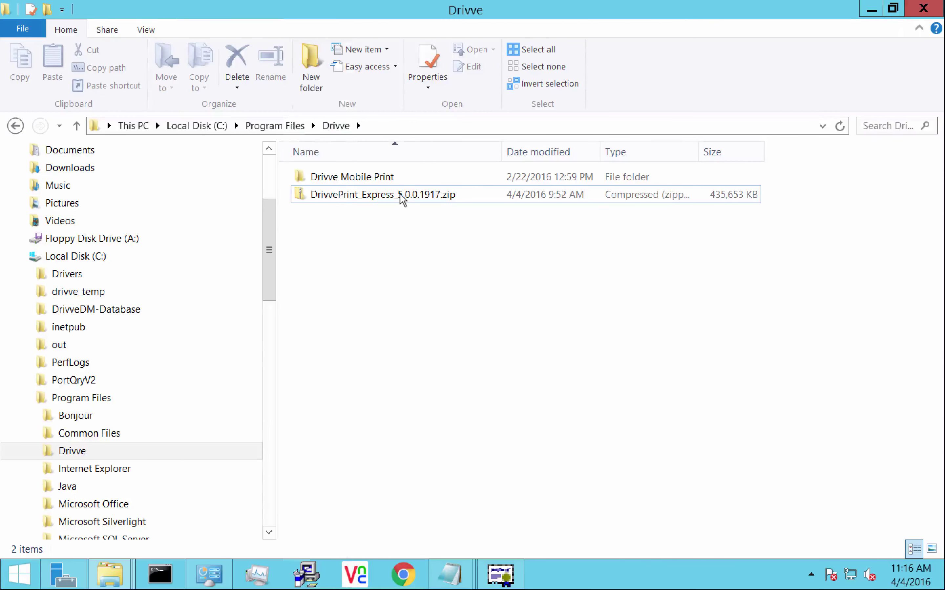
Extract DrivvePrint_Express_5.0.0.1917.zip to C:\Program Files\Drivve\DrivvePrint_Express_5.0.0.1917 and show the extracted files.
left_click(404, 197)
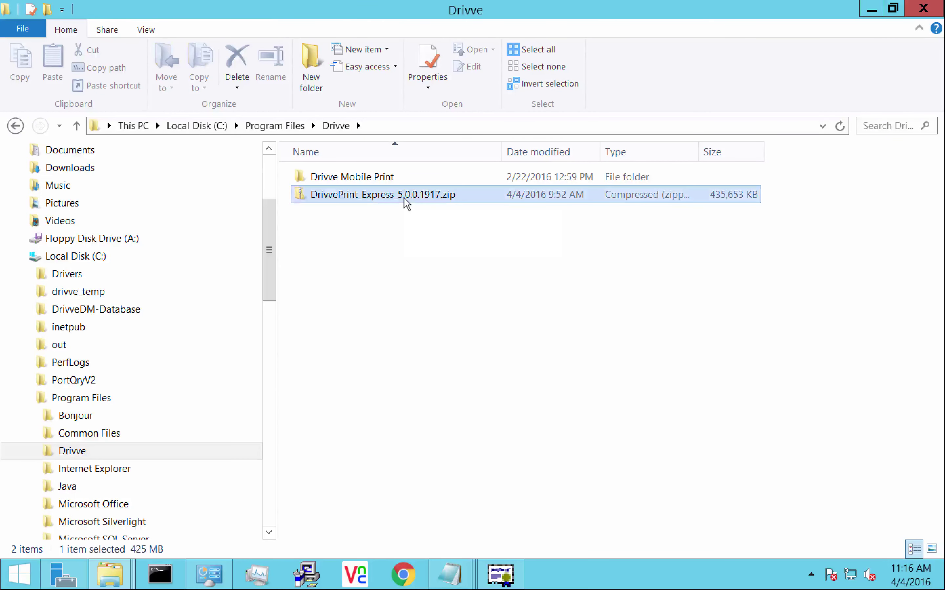
right_click(404, 197)
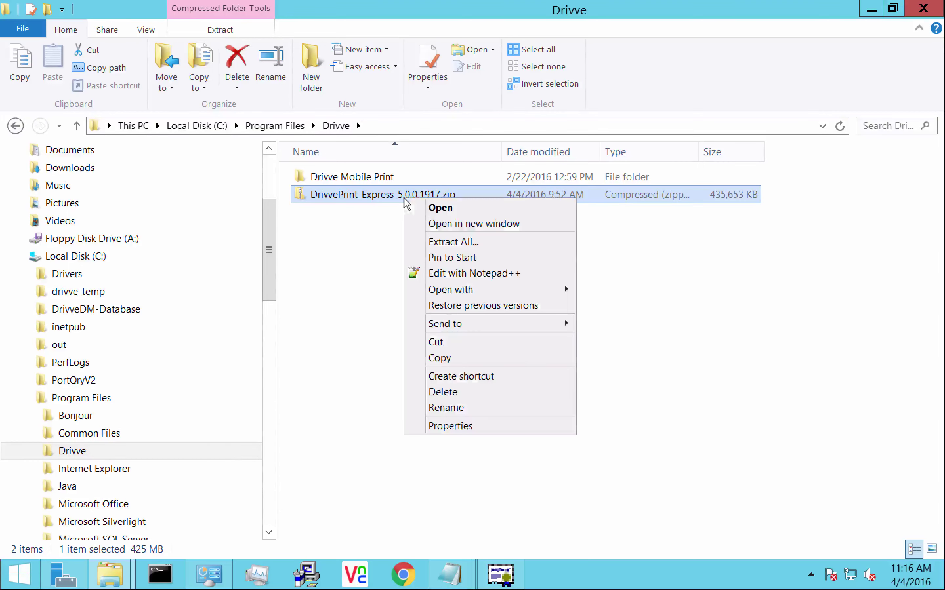
left_click(464, 239)
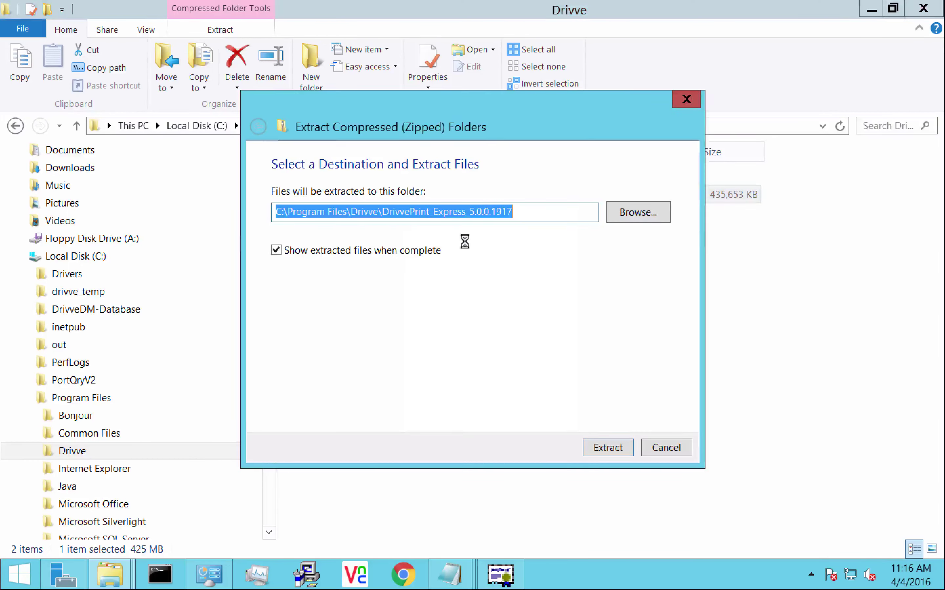
left_click(618, 448)
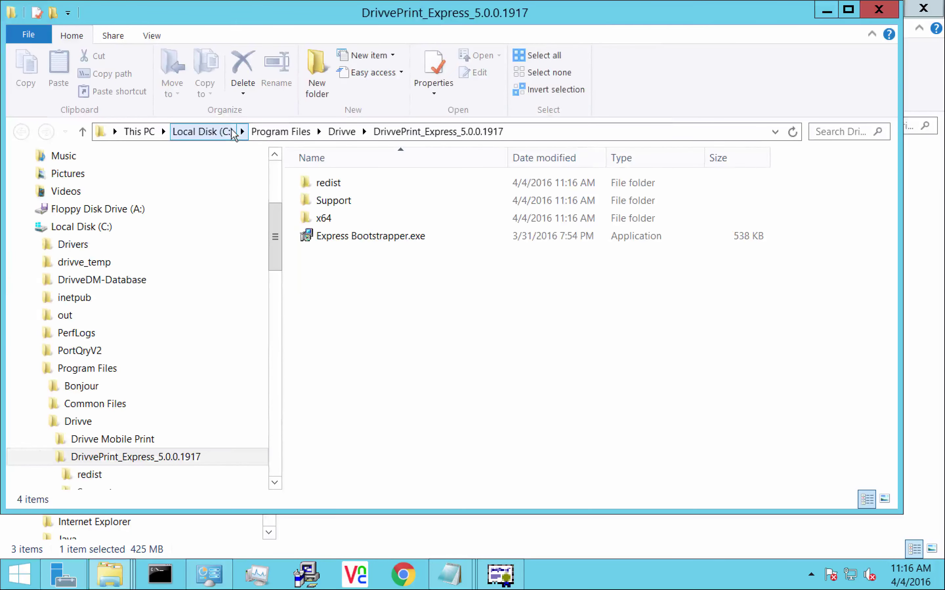
Check the contents of the extracted redist folder, and run Express Bootstrapper.exe from its parent folder as administrator.
double_click(338, 187)
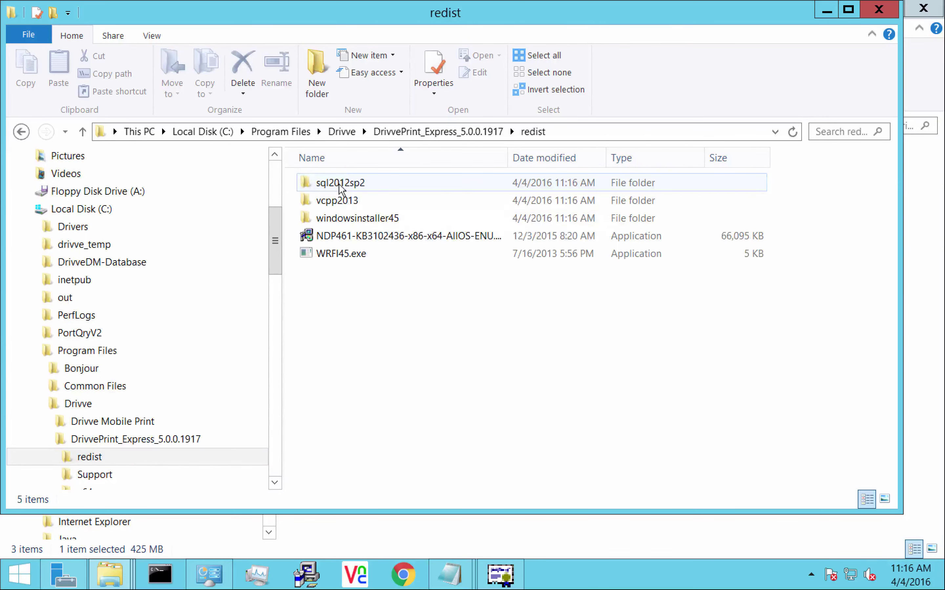
left_click(449, 131)
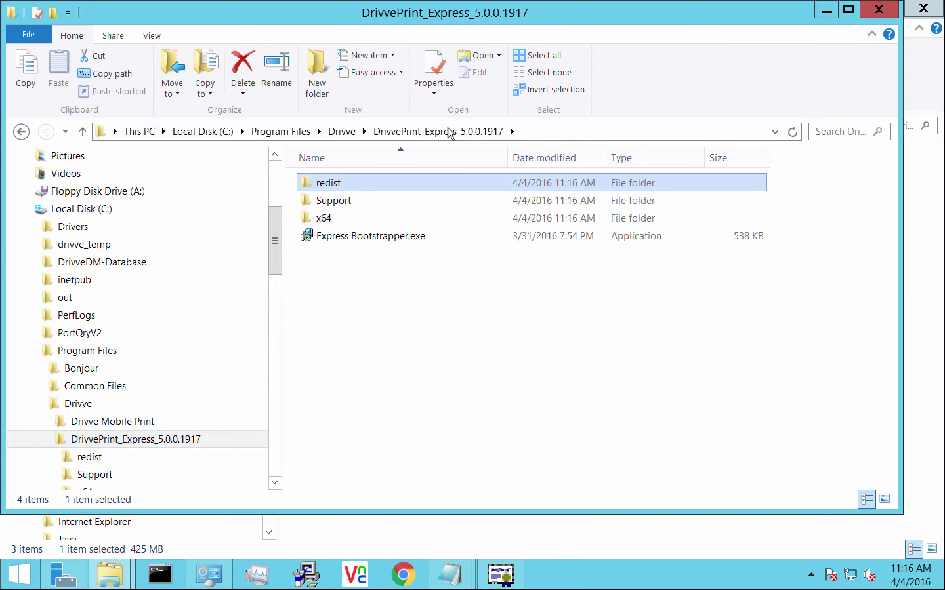
left_click(354, 241)
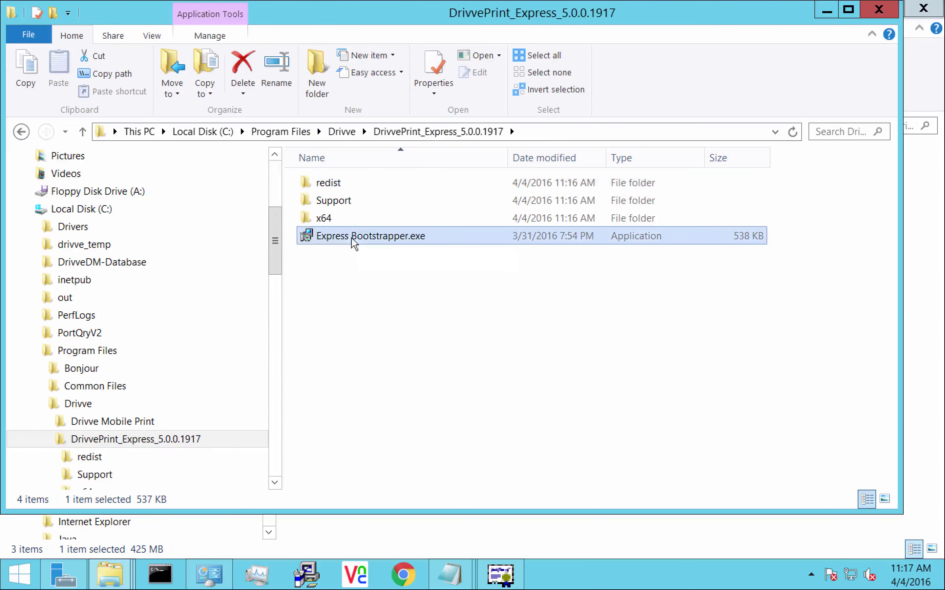
right_click(395, 240)
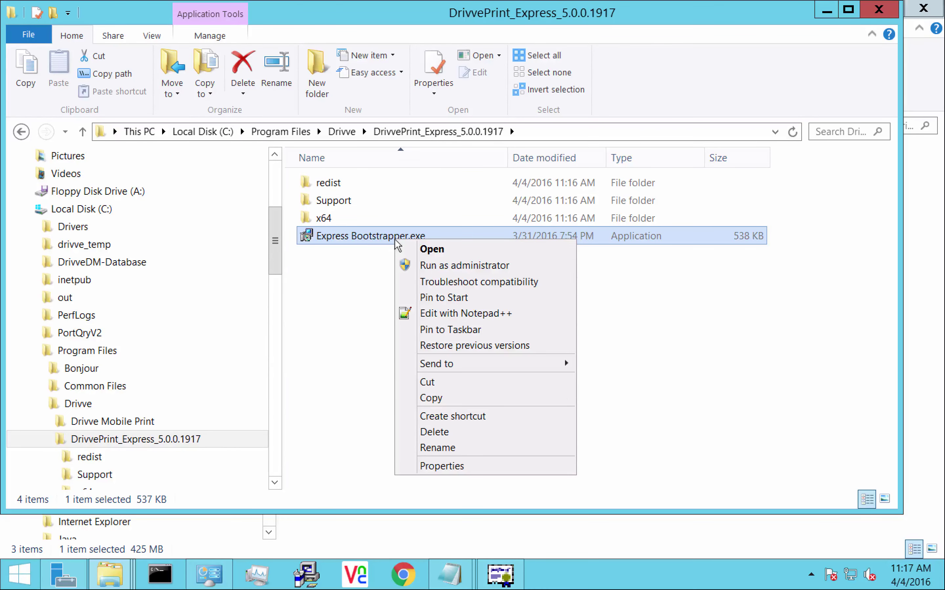
left_click(455, 269)
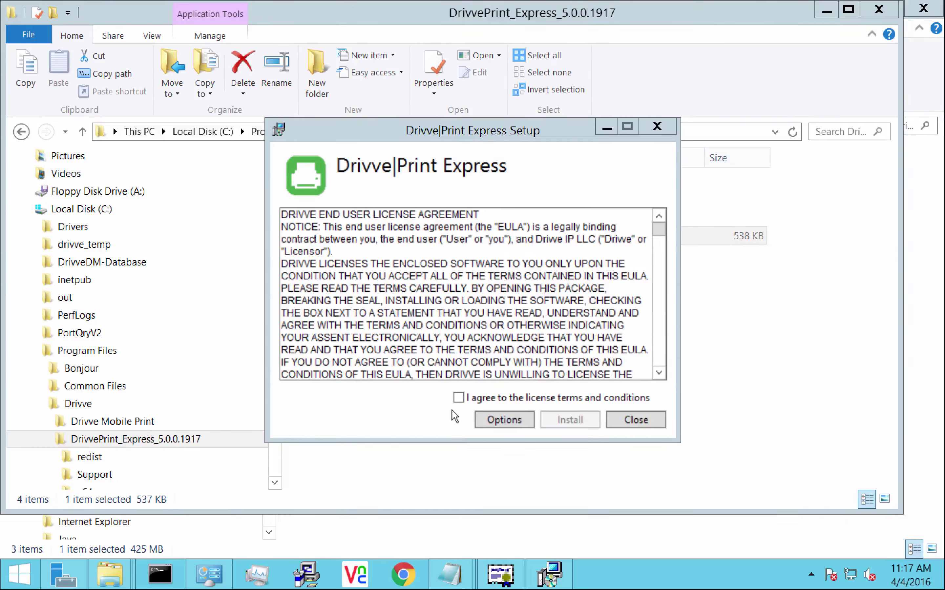
Agree to the license terms and conditions in the Drivve|Print Express setup and skim the license agreement.
left_click(459, 398)
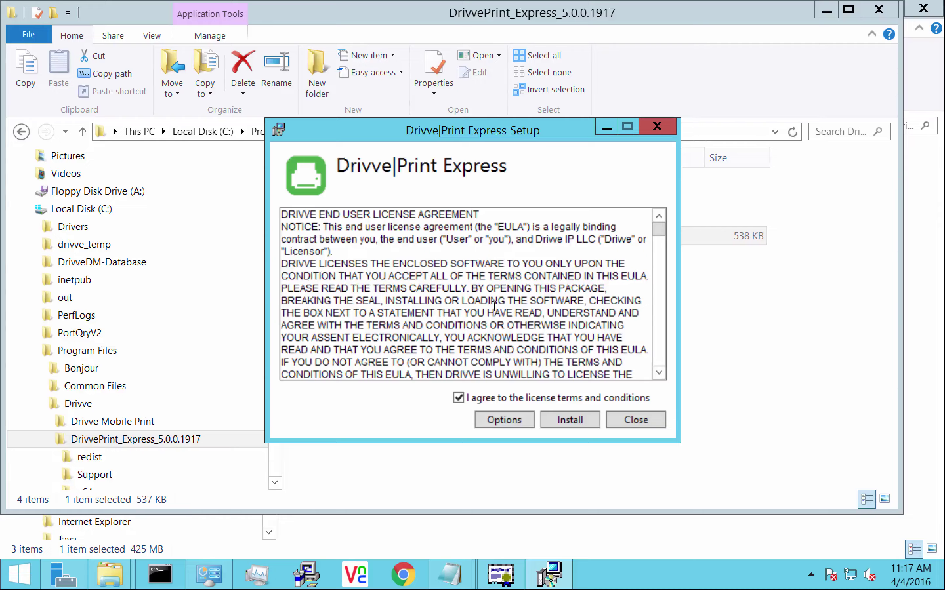
scroll(432, 222, "down", 15)
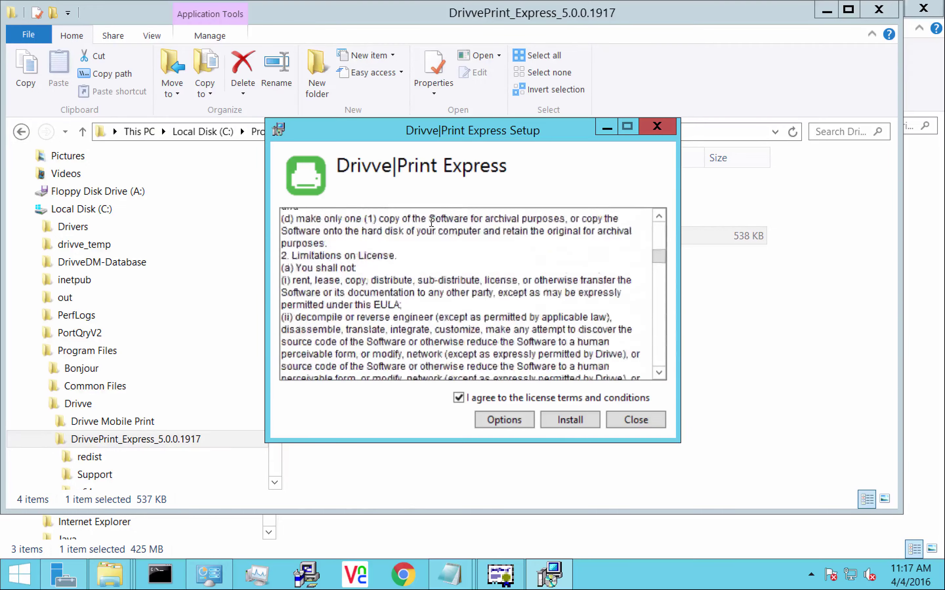
scroll(432, 222, "up", 15)
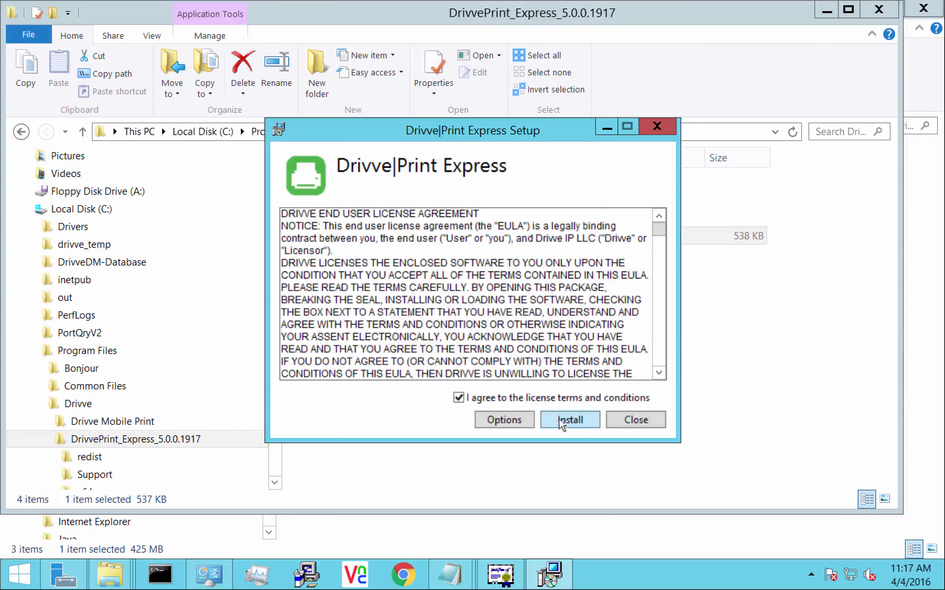
Review the install location, SQL Server location and default password in the setup options, accept them as they are, and start the installation.
left_click(511, 422)
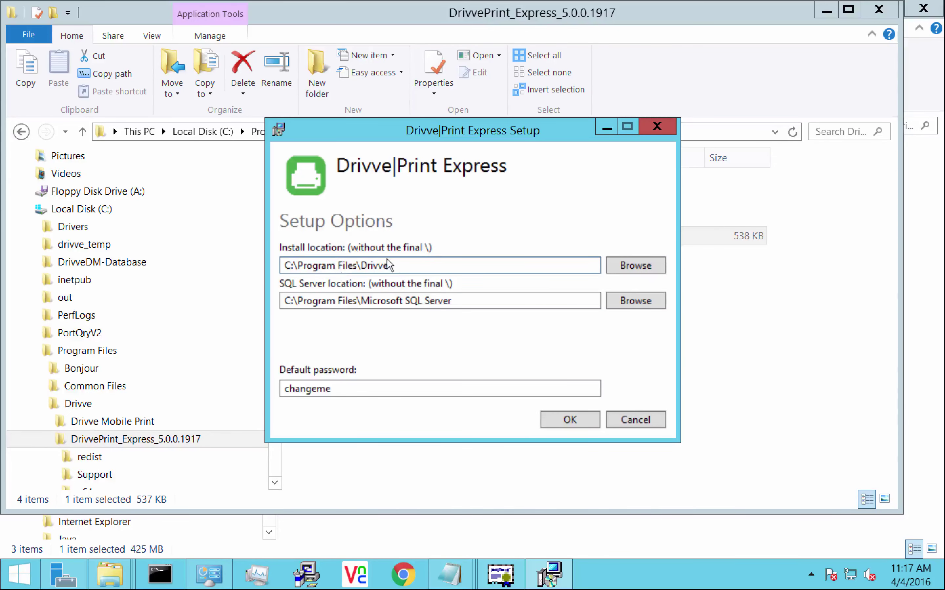
left_click(464, 305)
double_click(343, 388)
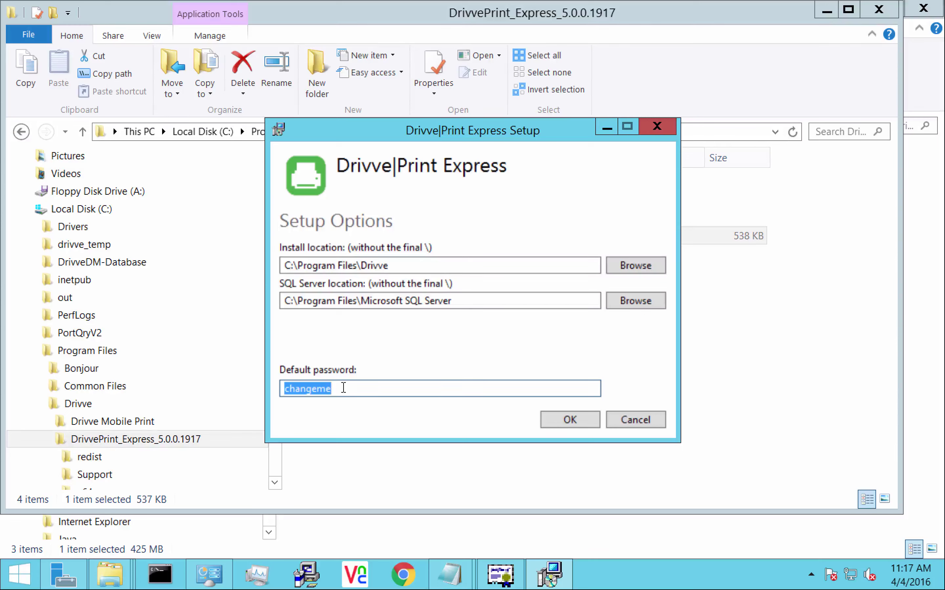
left_click(343, 387)
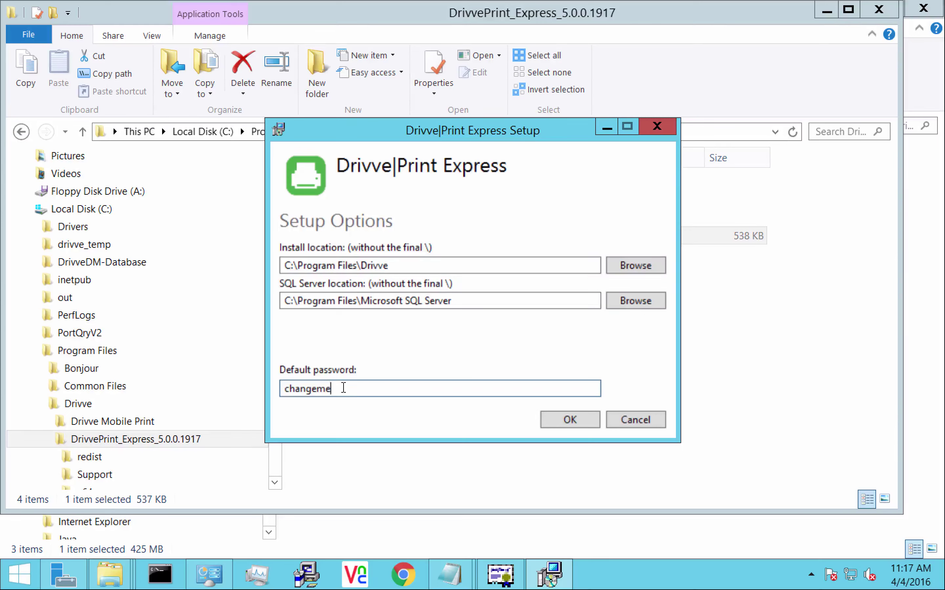
left_click(563, 420)
left_click(562, 420)
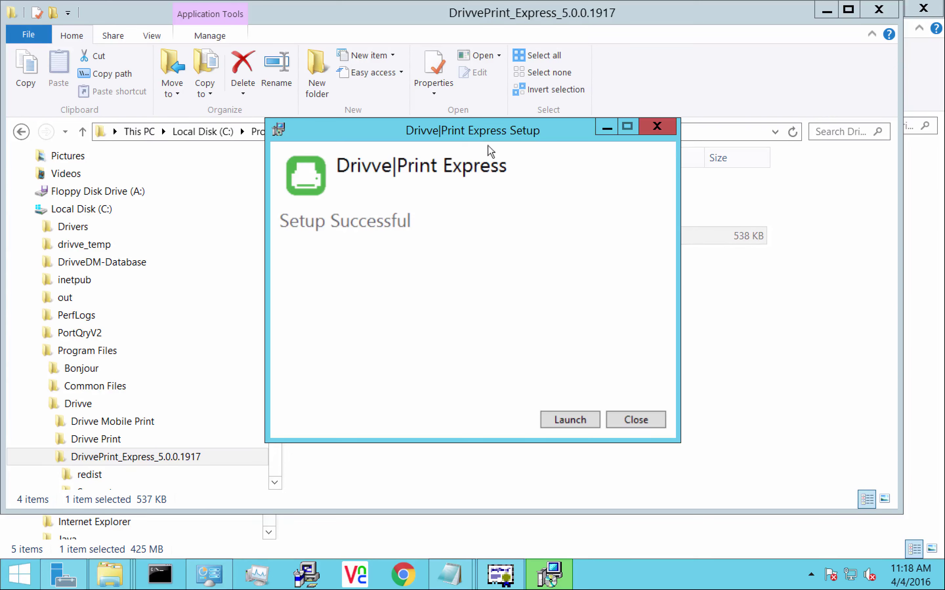
Launch Drivve | Print from the finished setup and open Drivve Print Administration from the welcome page.
left_click(571, 421)
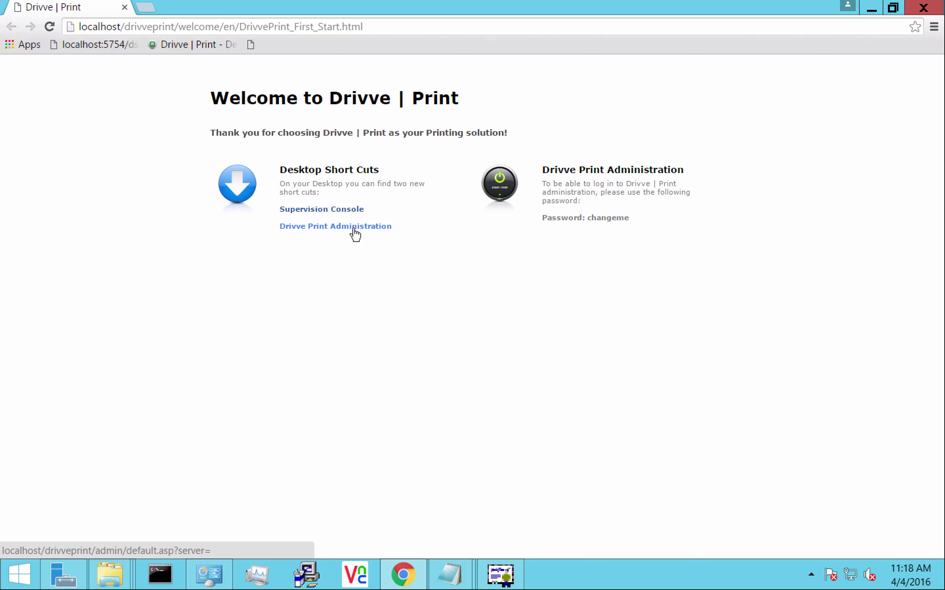
double_click(615, 218)
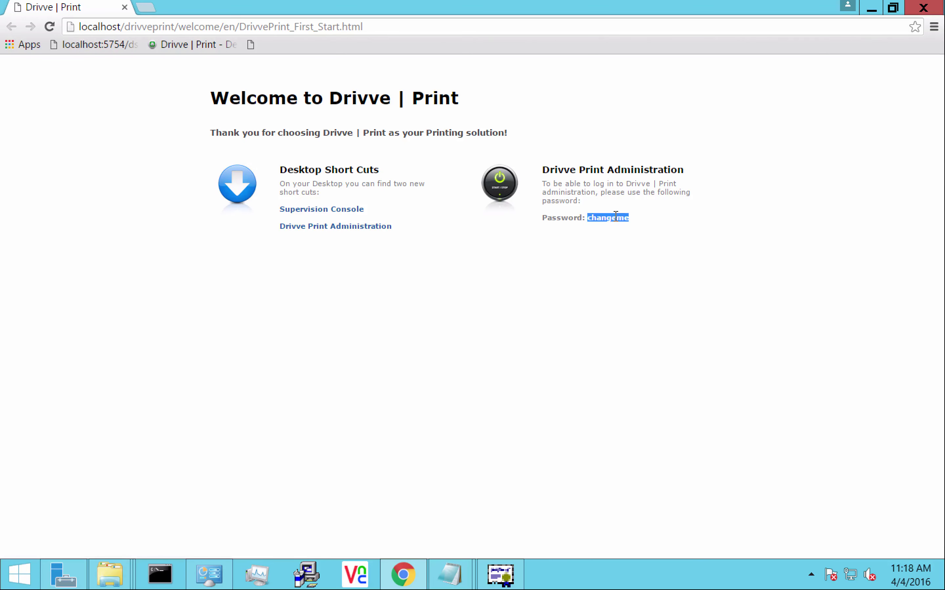
left_click(656, 266)
left_click(379, 228)
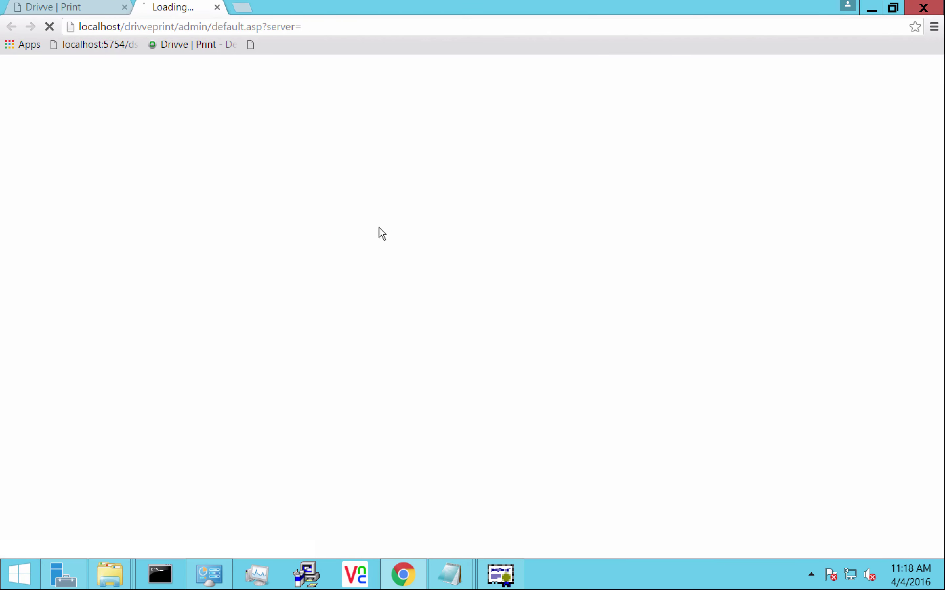